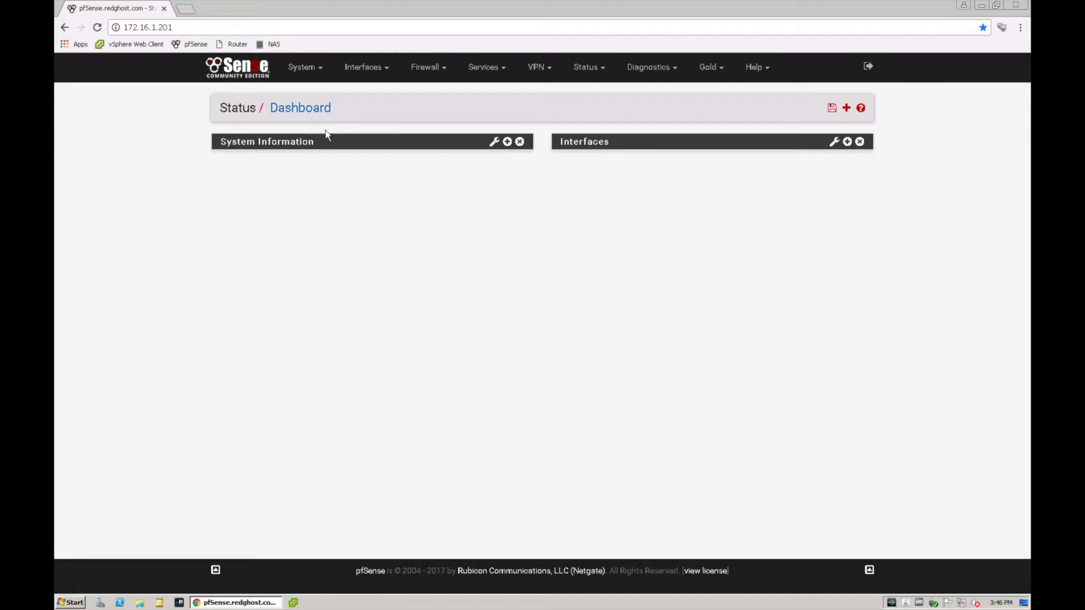
Browse the available packages in the Package Manager and check which packages are installed
click(303, 67)
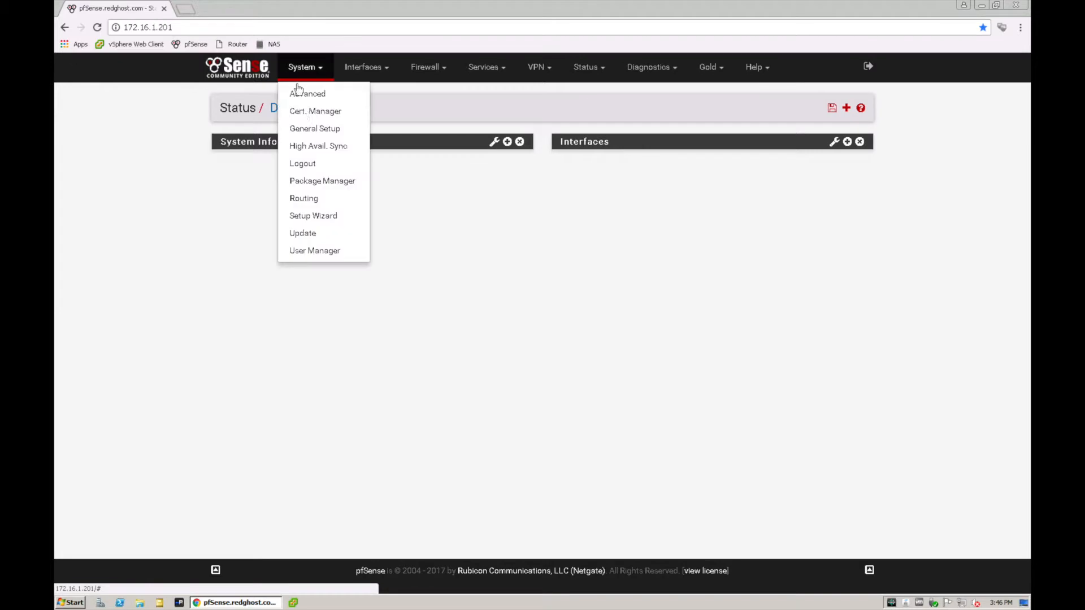
click(316, 181)
click(358, 157)
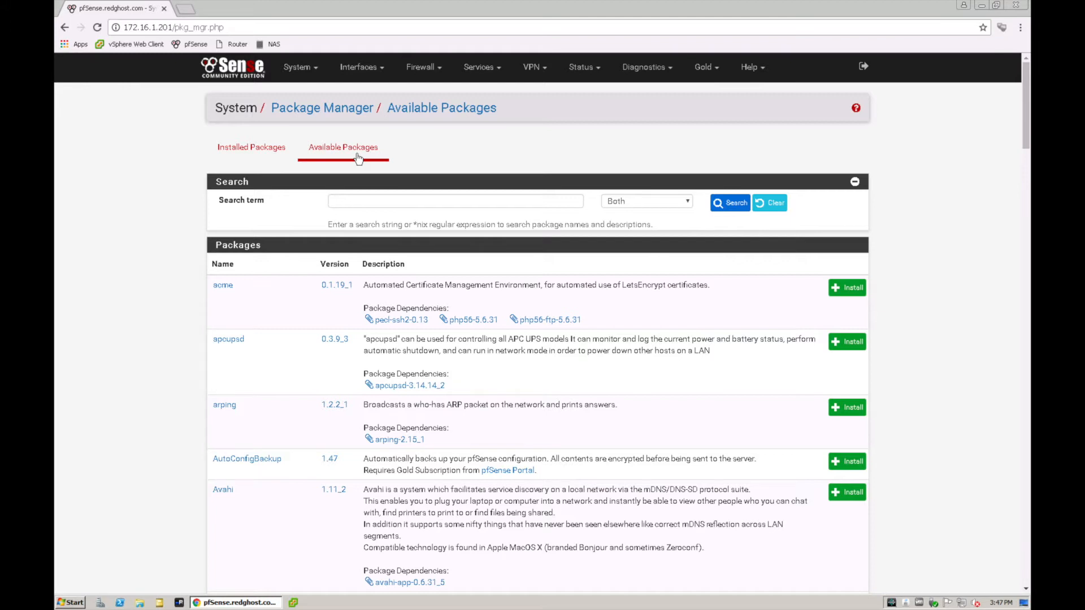
click(358, 202)
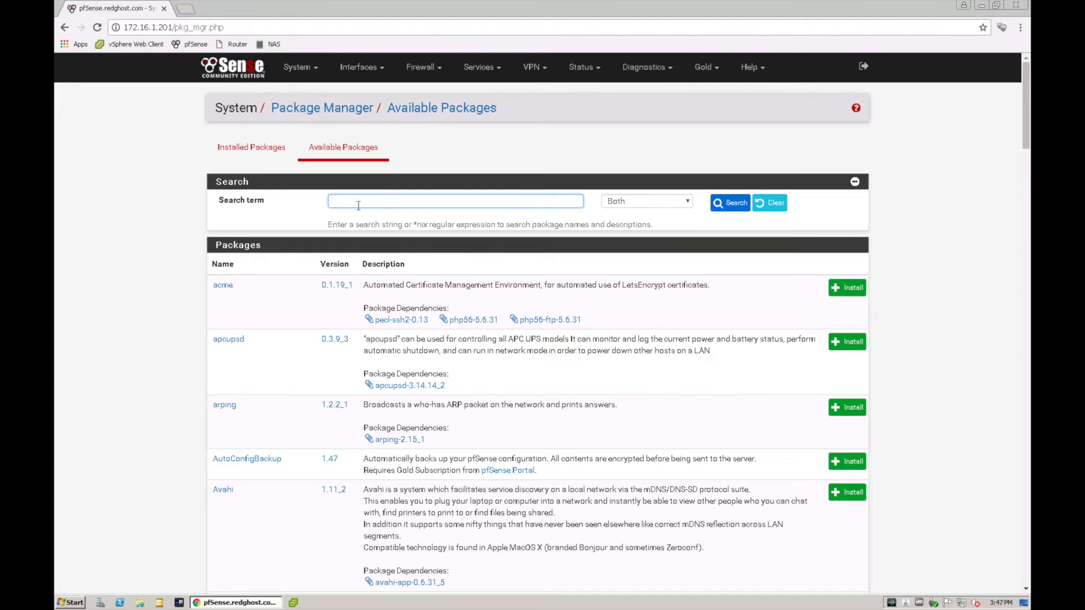
scroll(378, 319, down, 5)
scroll(378, 320, up, 5)
click(255, 149)
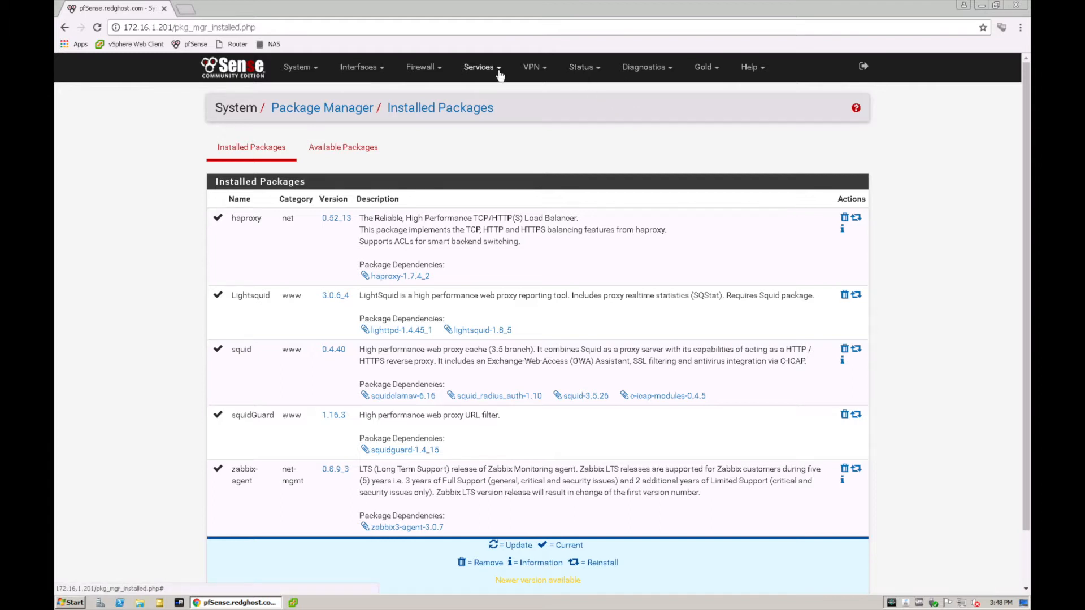
click(478, 71)
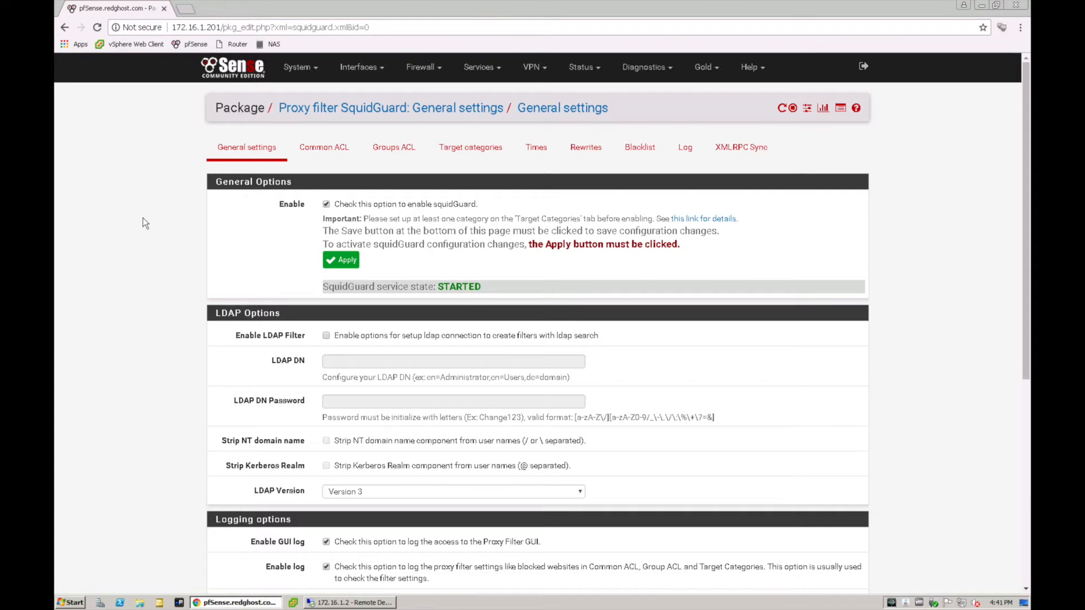
In the 172.16.1.2 remote desktop session, enable Internet Explorer's LAN proxy server with address 172.16.1.201 and port 3128, and return to pfSense
click(349, 602)
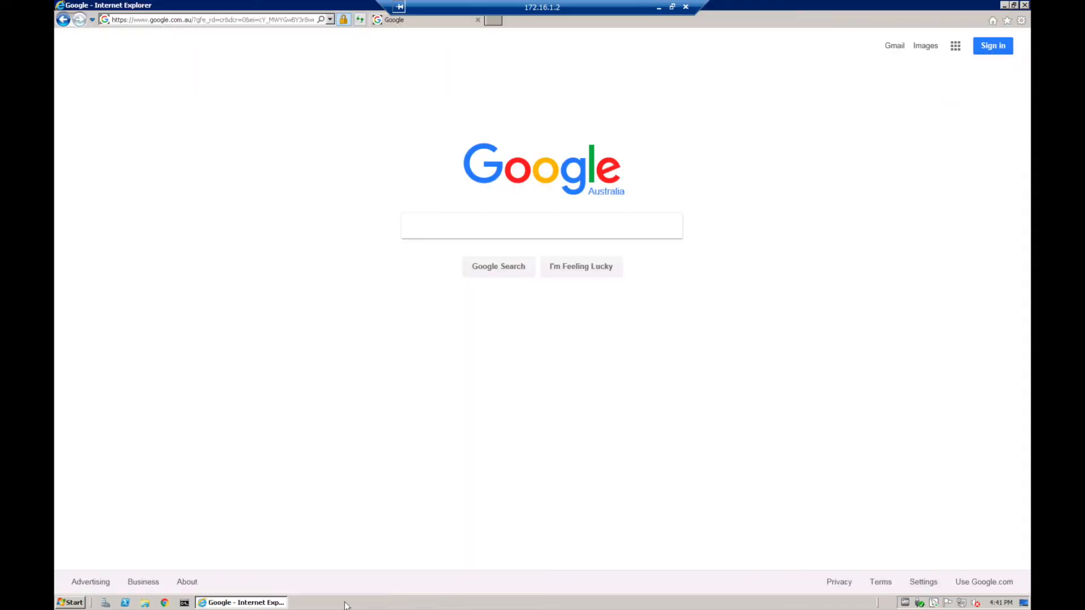
click(1020, 21)
click(938, 156)
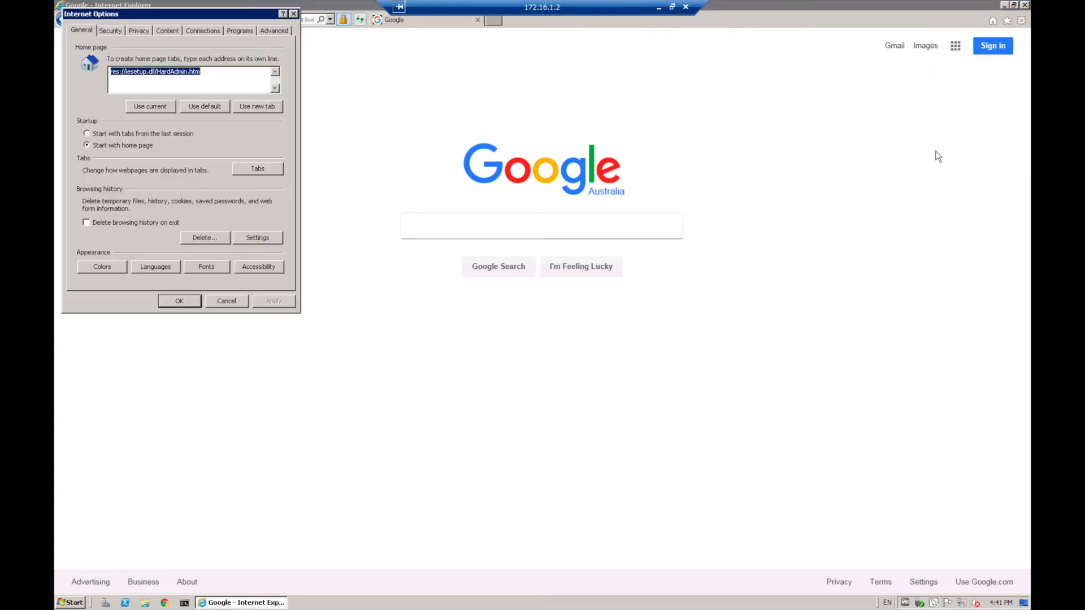
click(209, 34)
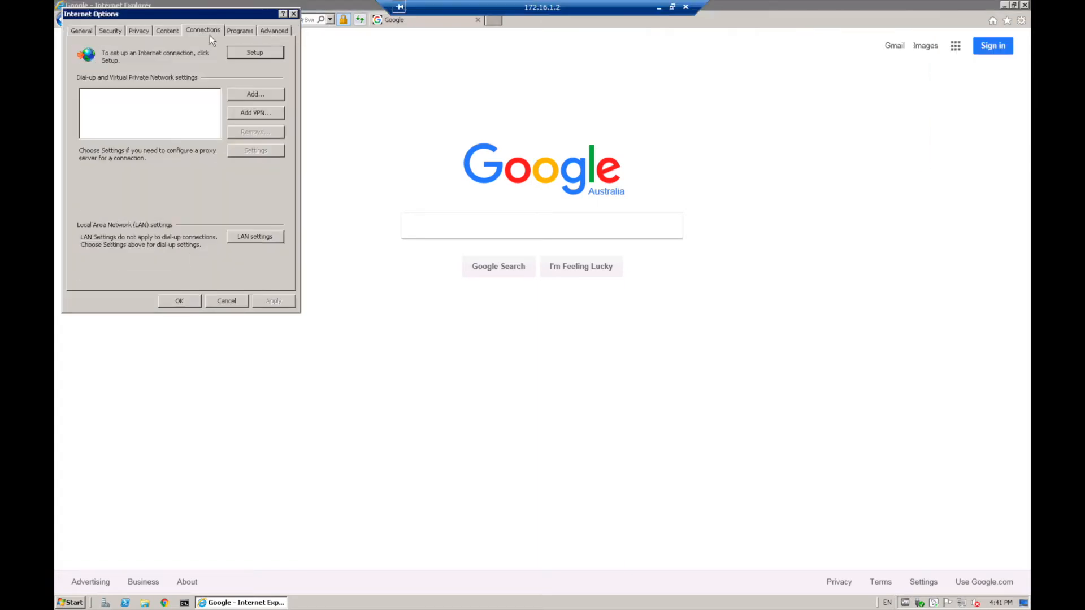
click(252, 242)
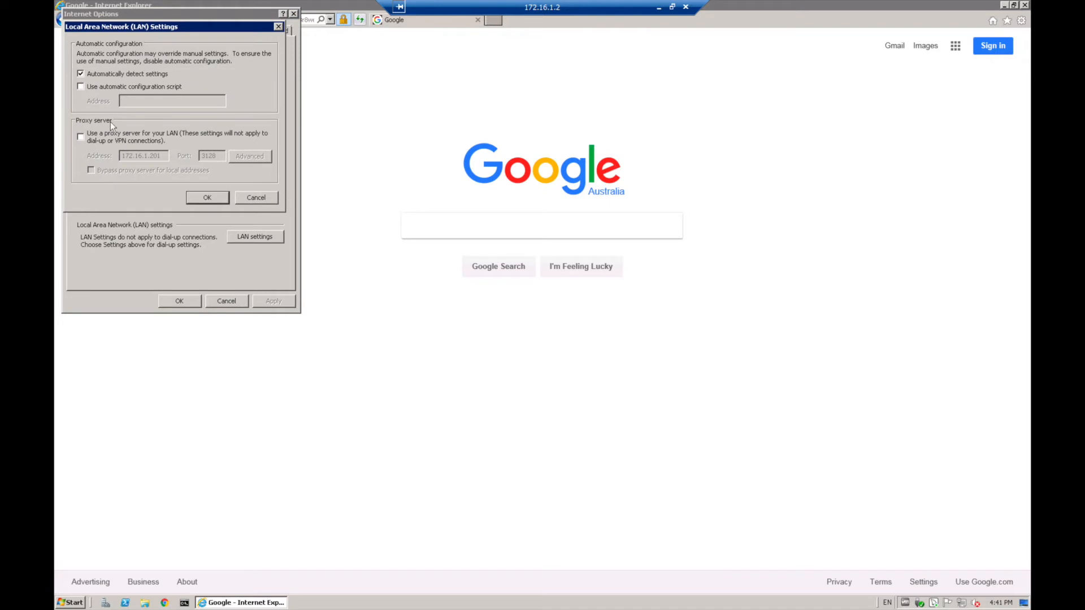
click(81, 136)
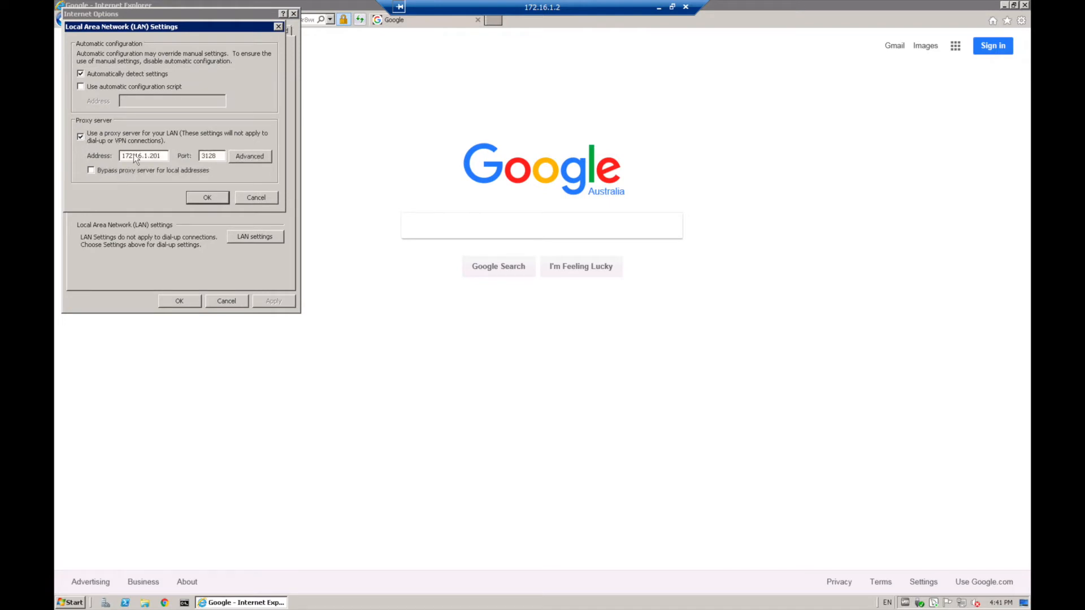
drag(122, 156, 168, 155)
click(163, 156)
click(206, 197)
click(181, 302)
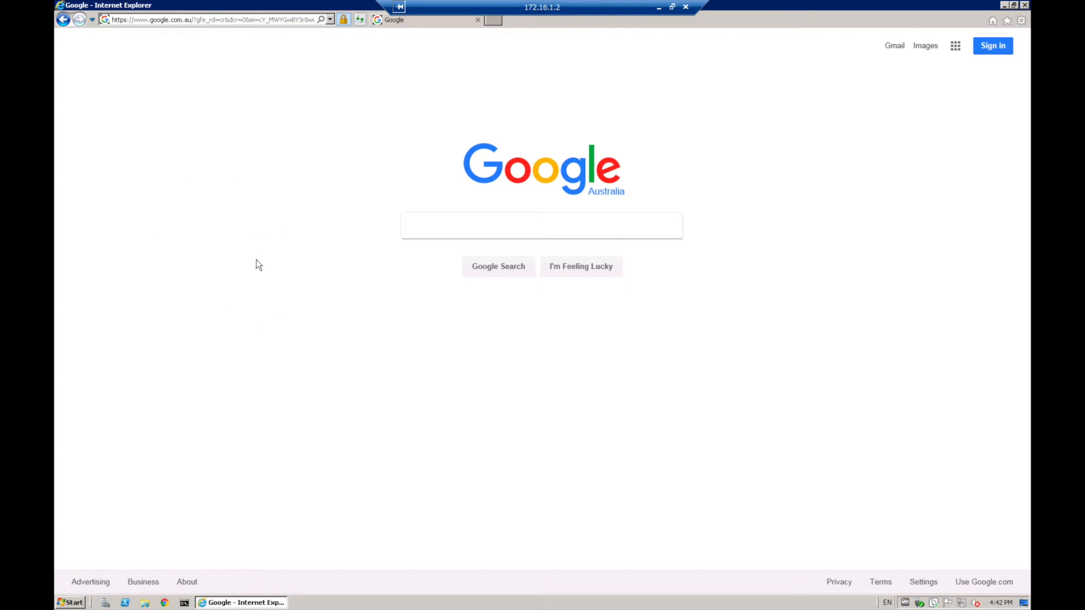
click(658, 8)
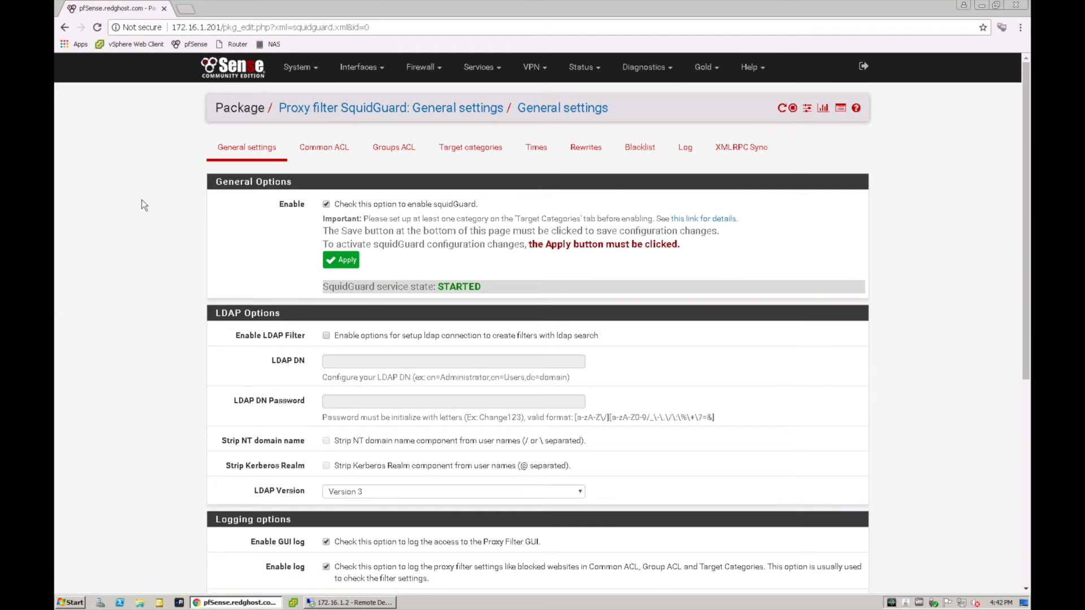
click(478, 66)
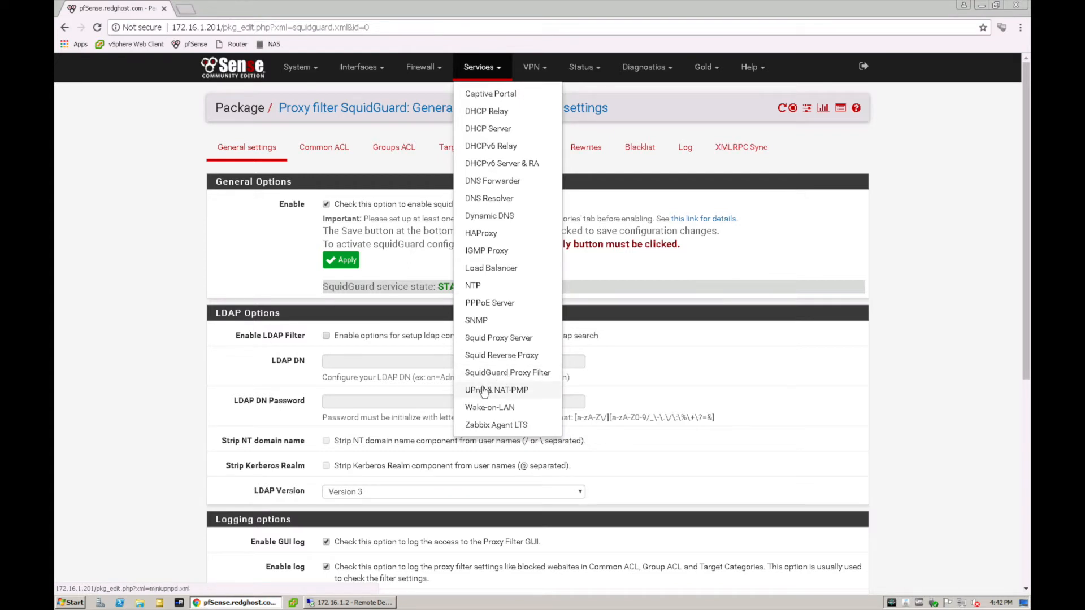
click(145, 311)
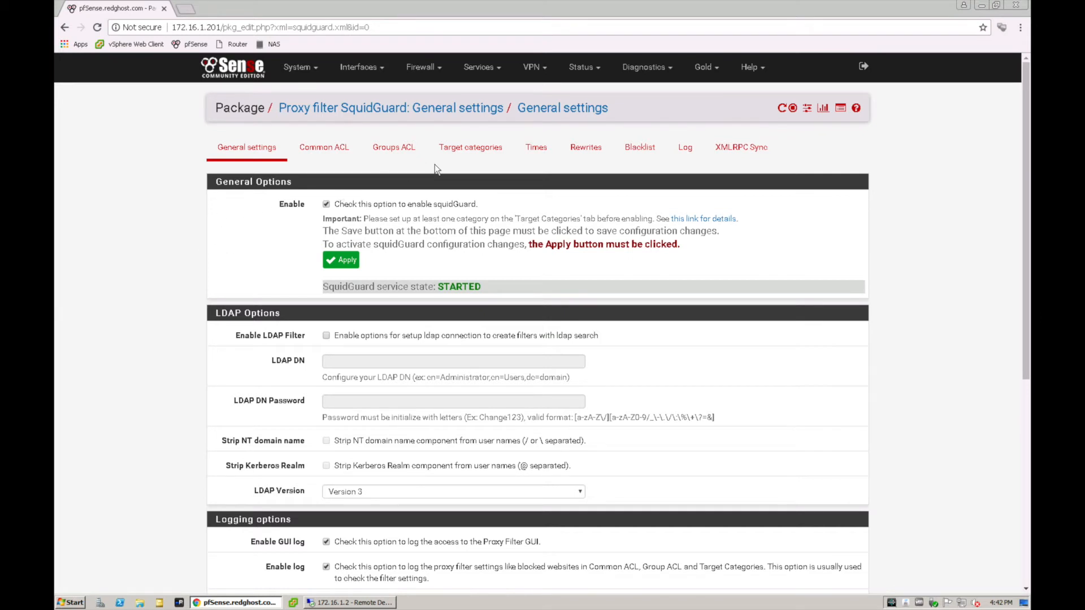
Add a SquidGuard target category named blocked_sites
click(483, 147)
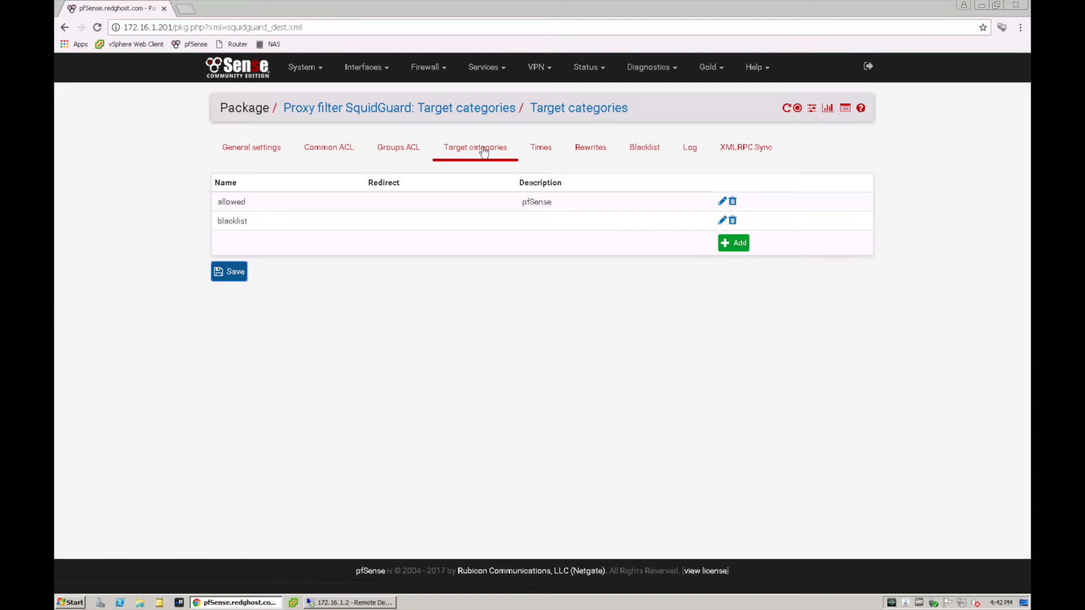
click(737, 250)
text(block)
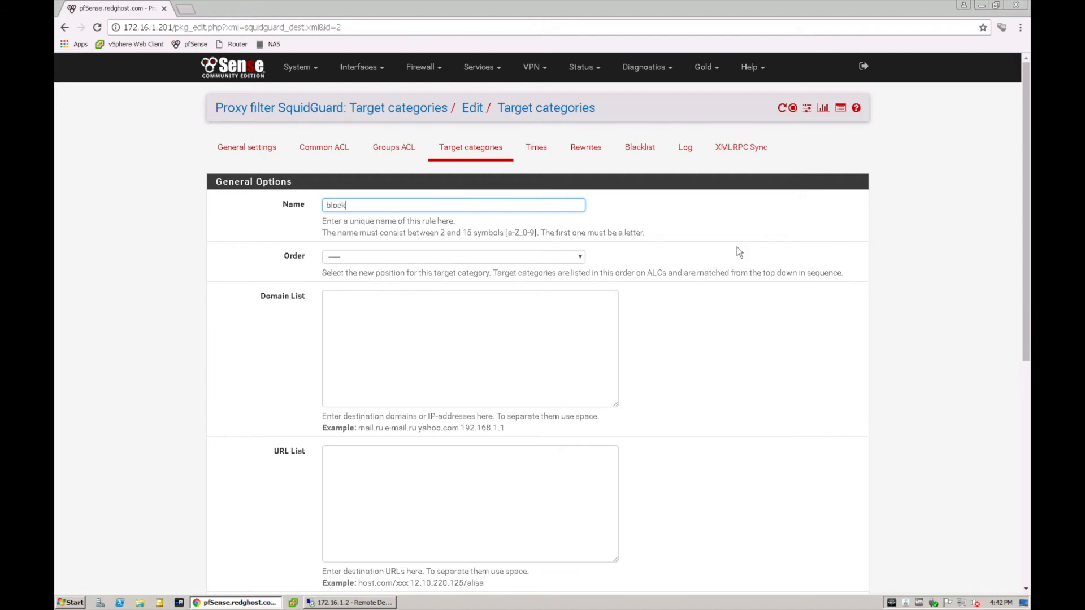
text(ed_sites)
Enter facebook.com, youtube.com and twitter.com in the category's domain list, separated by spaces, and save the category
click(378, 314)
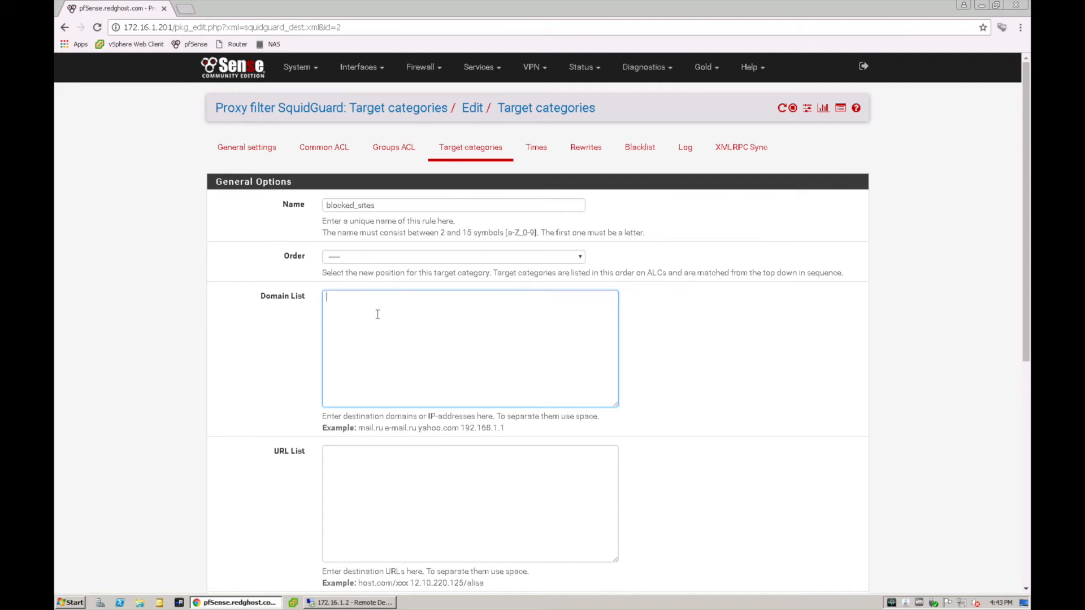
text(facebook.com youtube.com)
text(twitter.com)
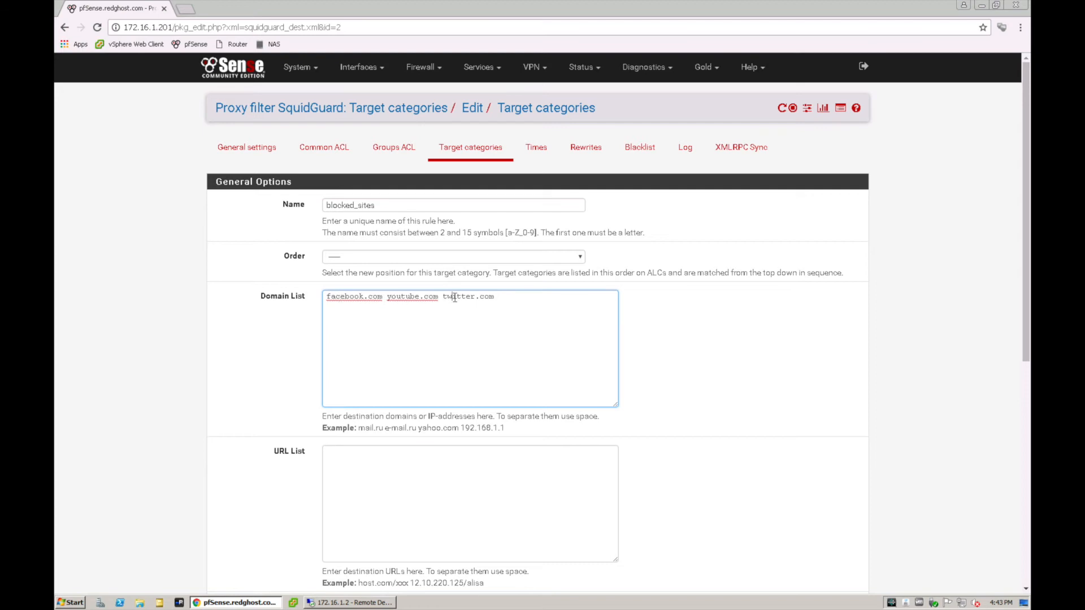
scroll(454, 297, down, 7)
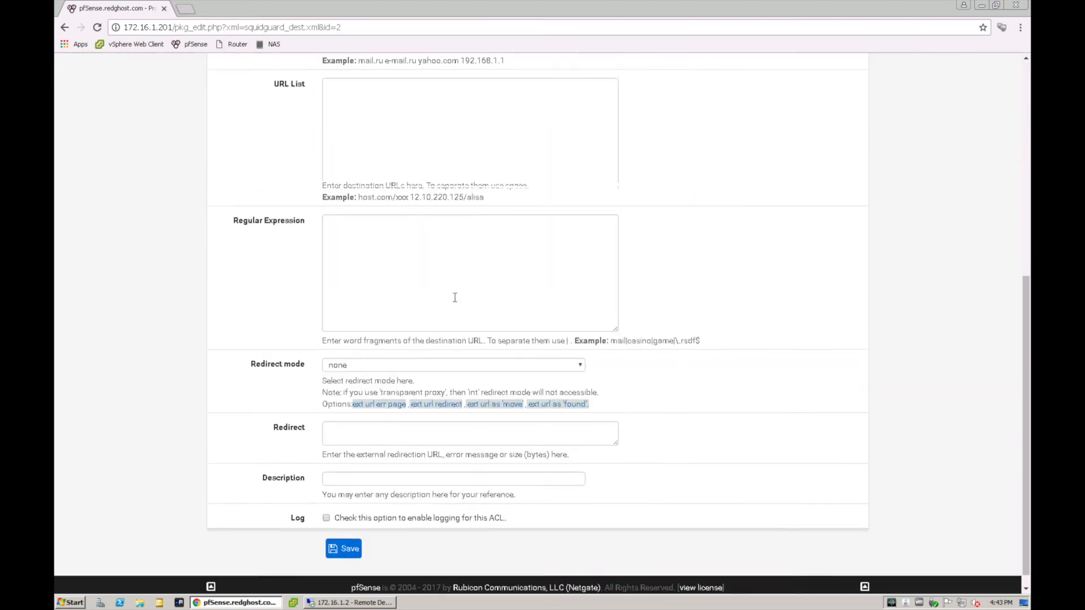
click(346, 461)
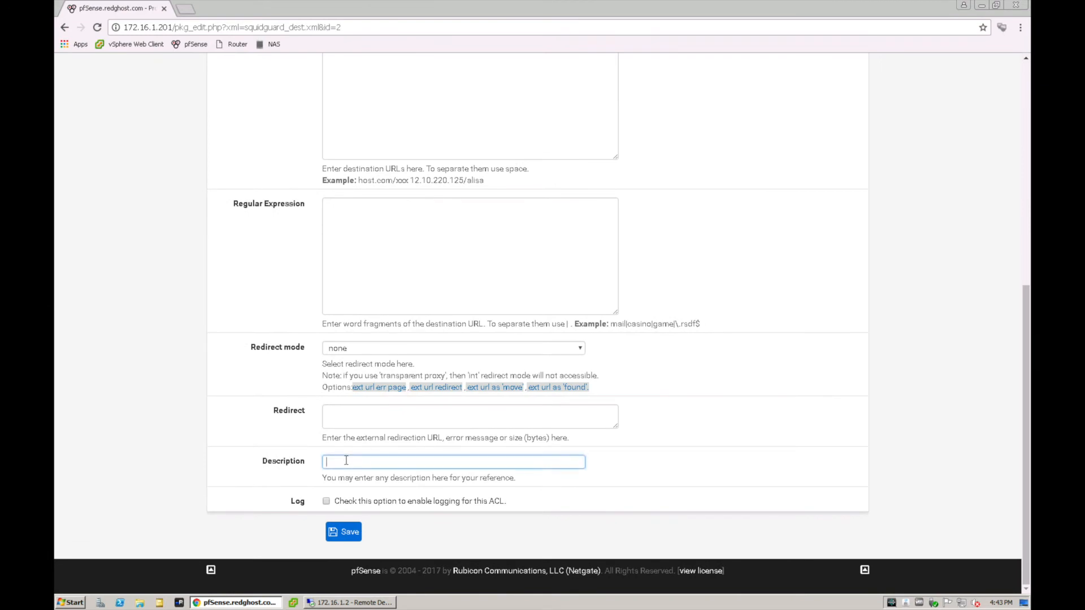
click(345, 534)
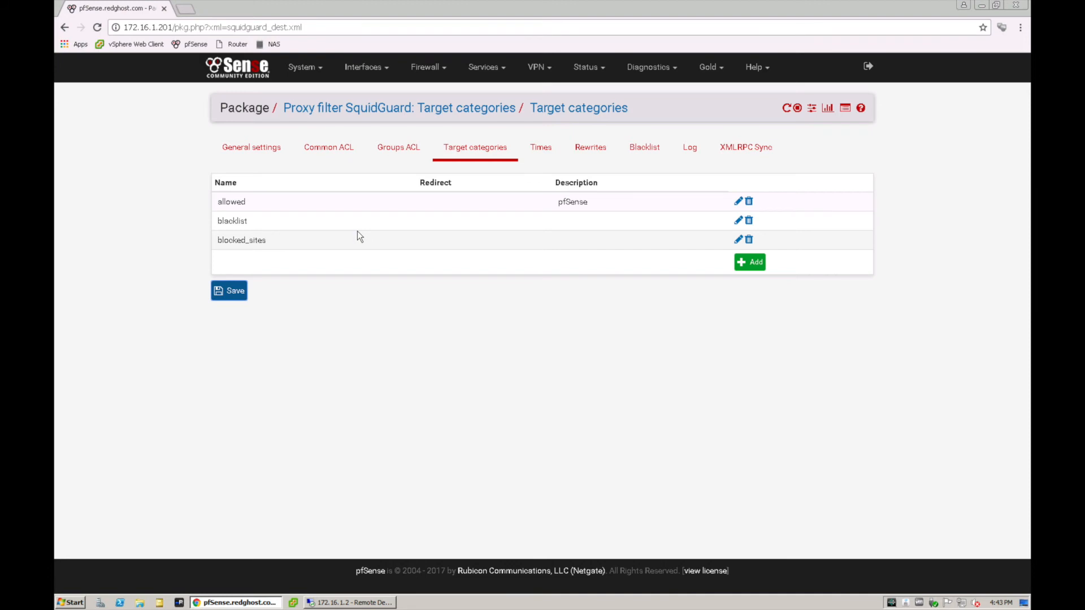
Set access for the blocked_sites category to deny in the Common ACL target rules and save the ACL
click(327, 156)
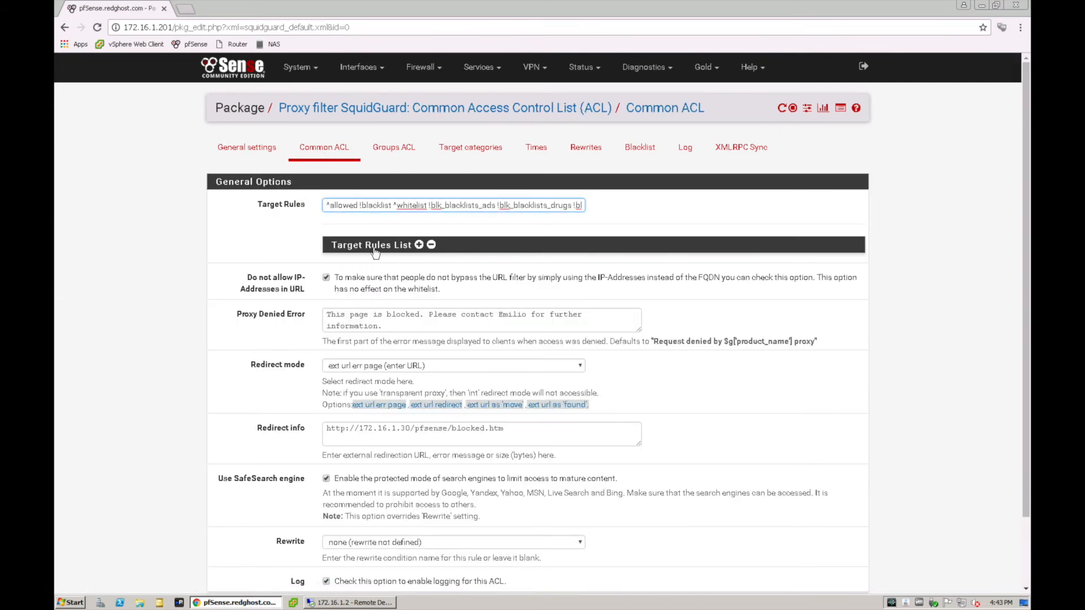
click(418, 245)
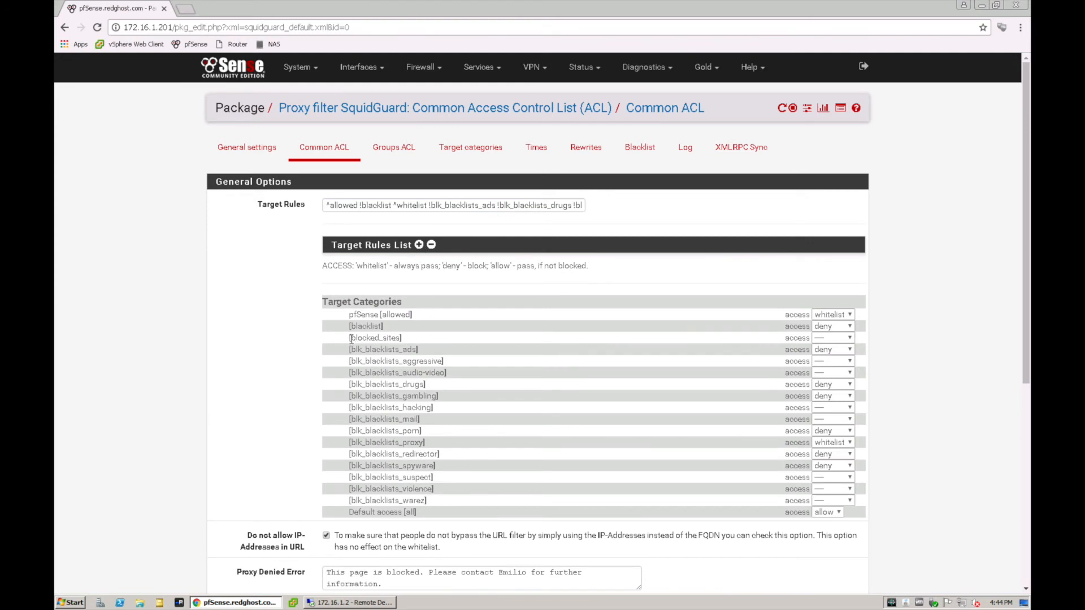
drag(351, 338, 406, 344)
click(408, 343)
click(824, 337)
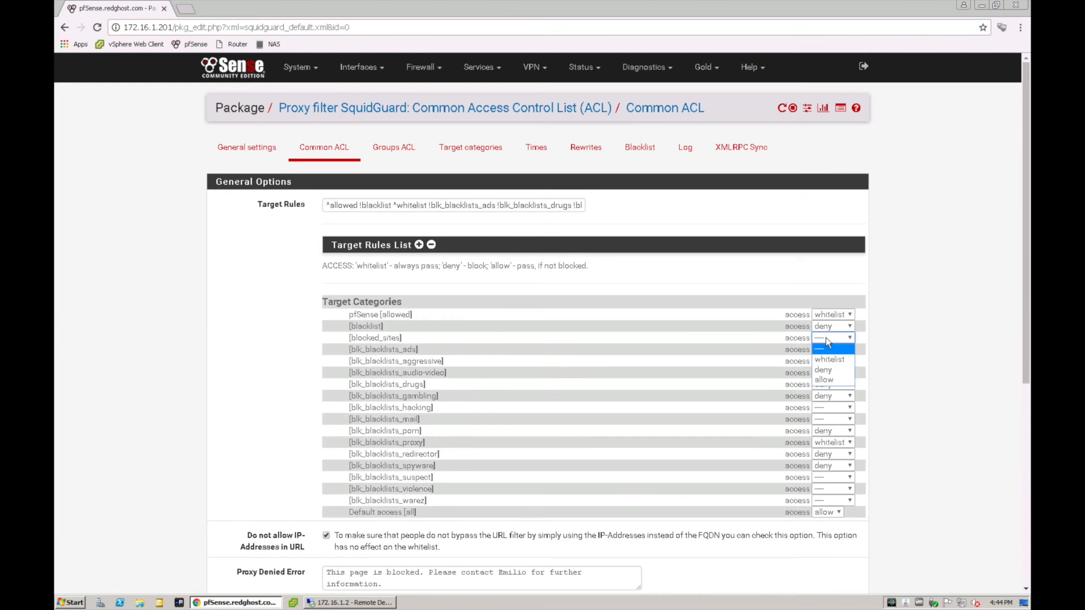
click(836, 371)
scroll(370, 360, down, 6)
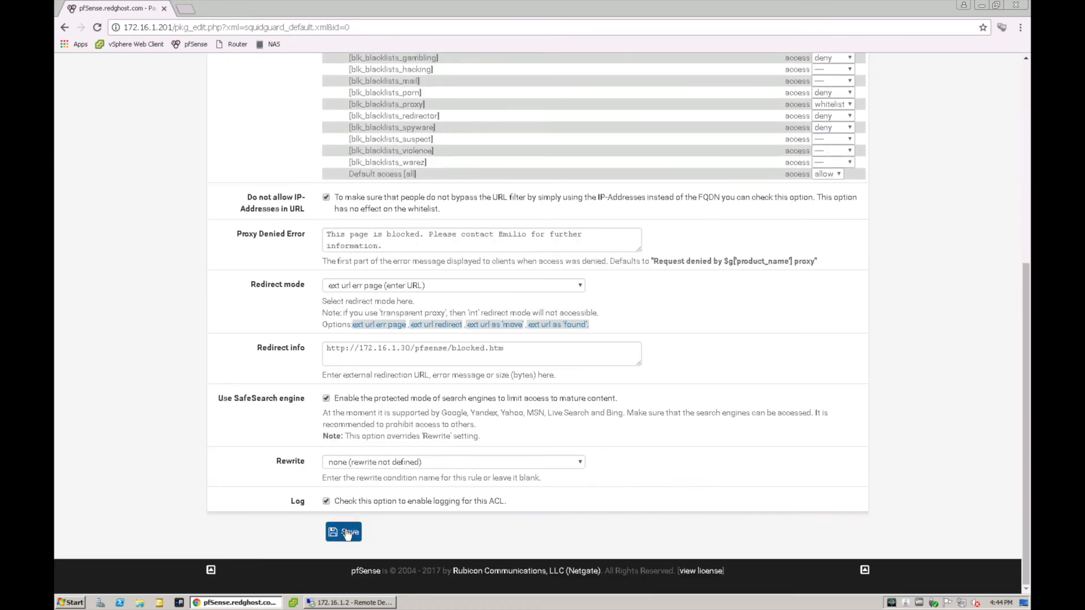
click(347, 533)
Review the proxy denied error message and the redirect URL in the Common ACL settings
scroll(292, 327, down, 1)
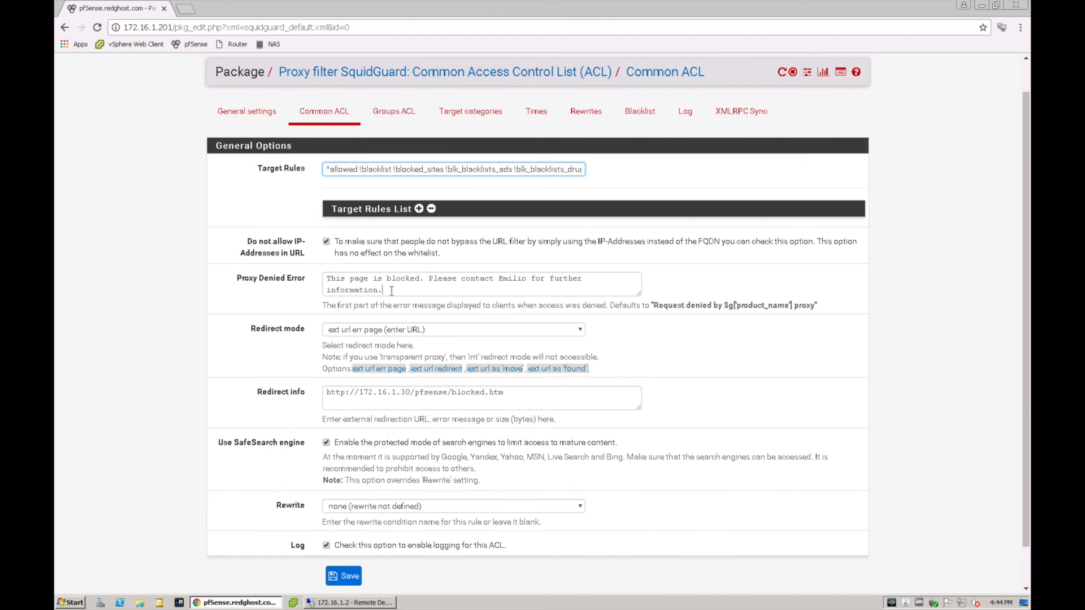
drag(392, 290, 319, 279)
click(362, 282)
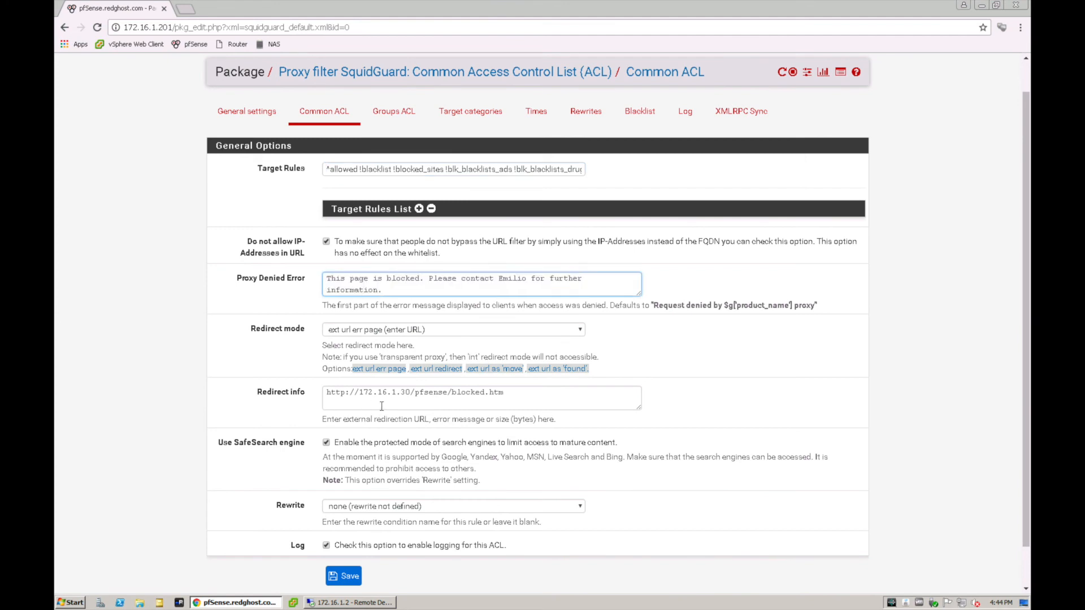
click(520, 394)
drag(521, 394, 385, 398)
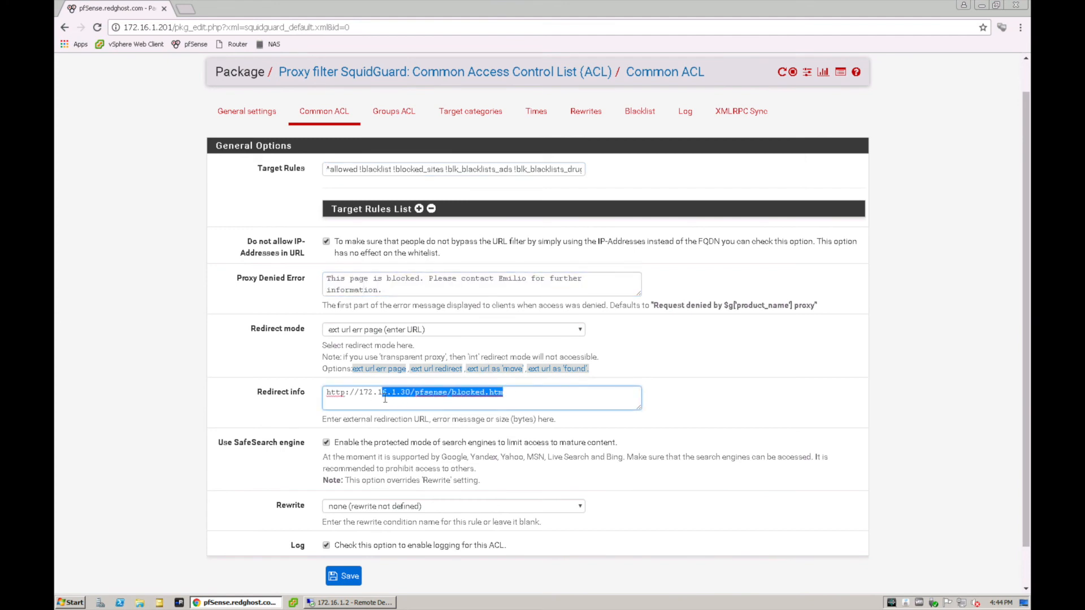
click(514, 392)
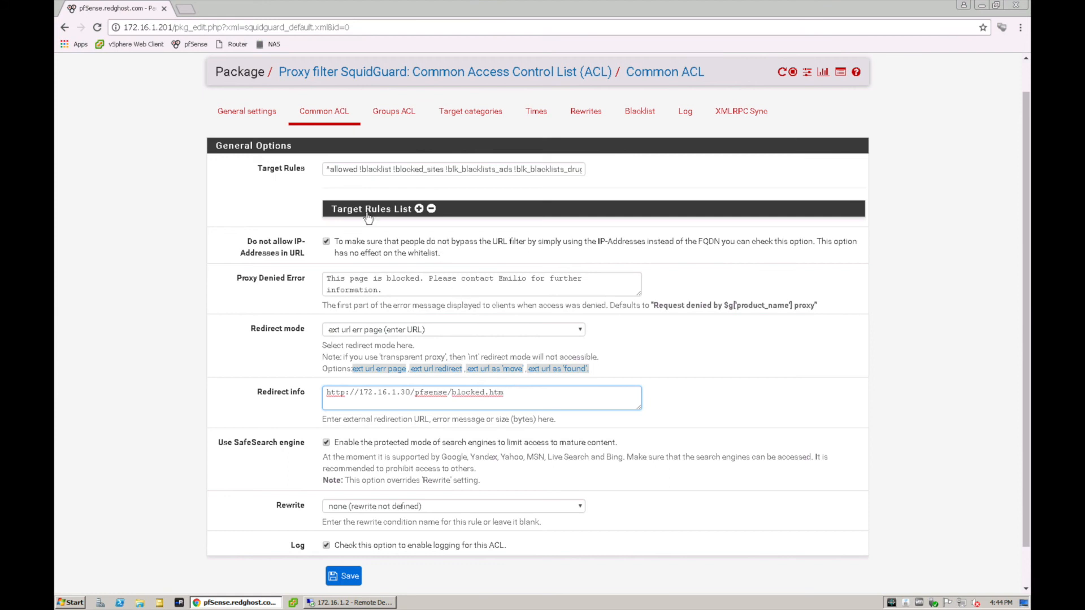
Apply the changed SquidGuard configuration from its general settings
click(247, 111)
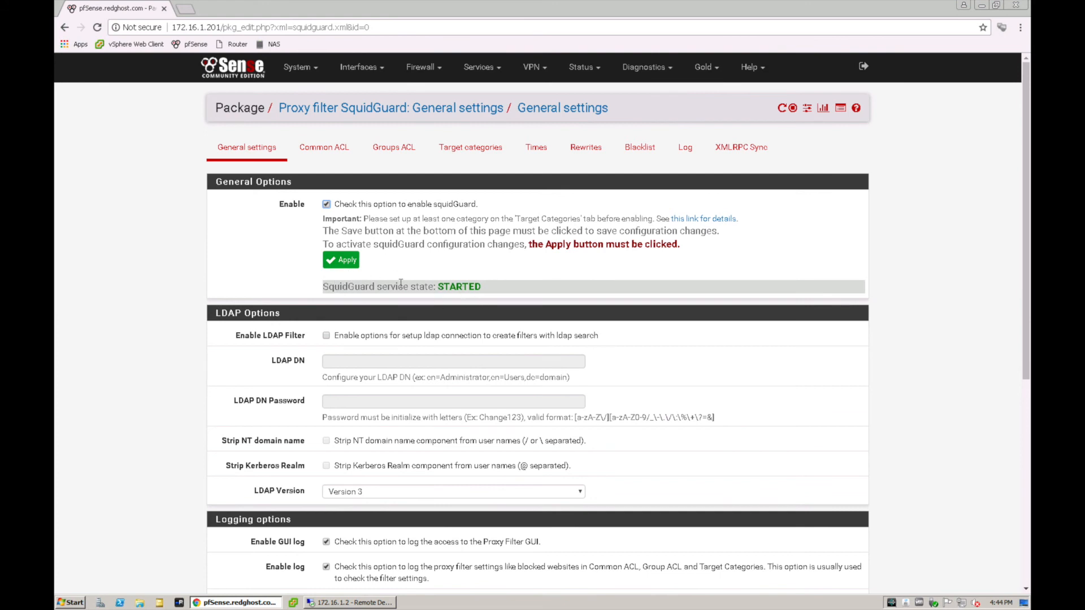
click(346, 261)
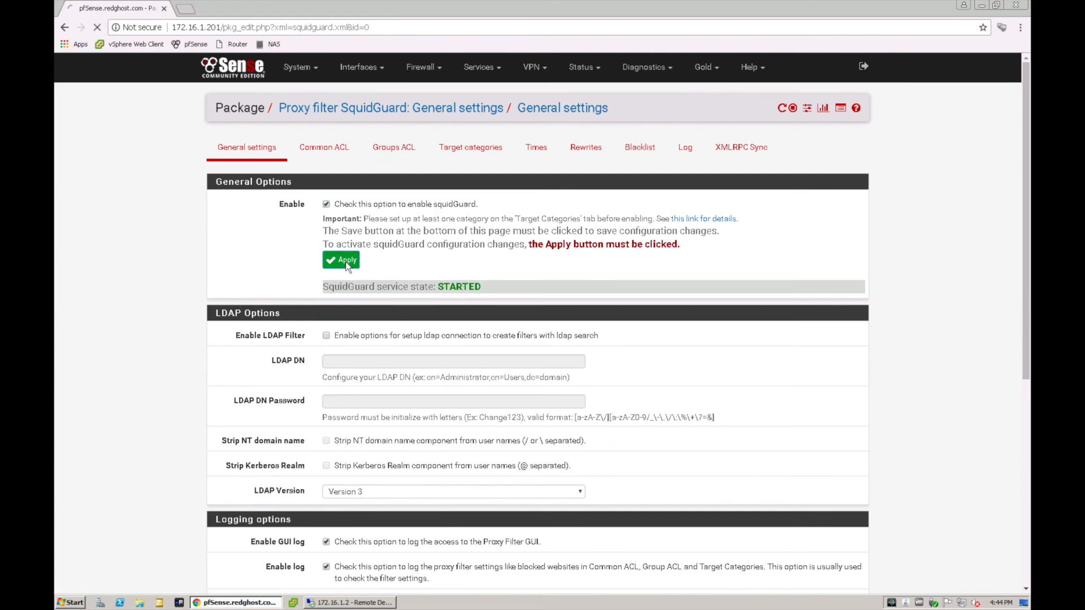